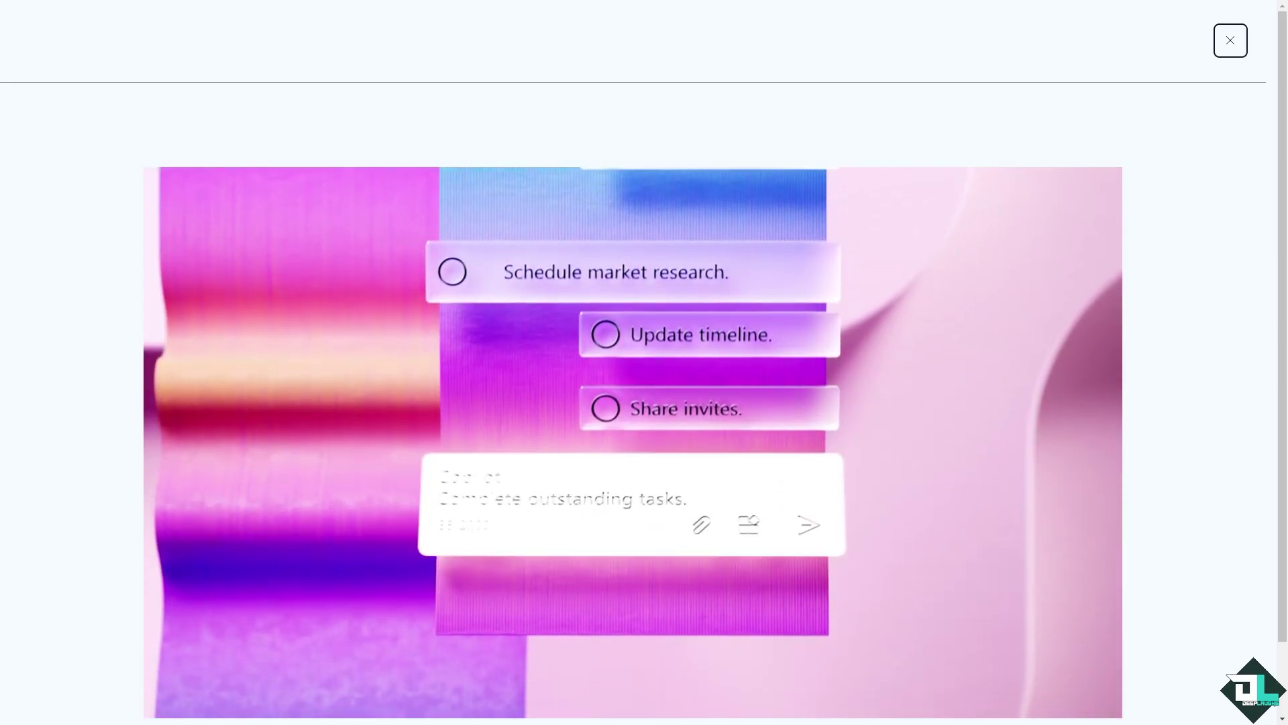
Step: Dismiss the introductory video to reveal My Day with its 'Customize buckets' task
key(Escape)
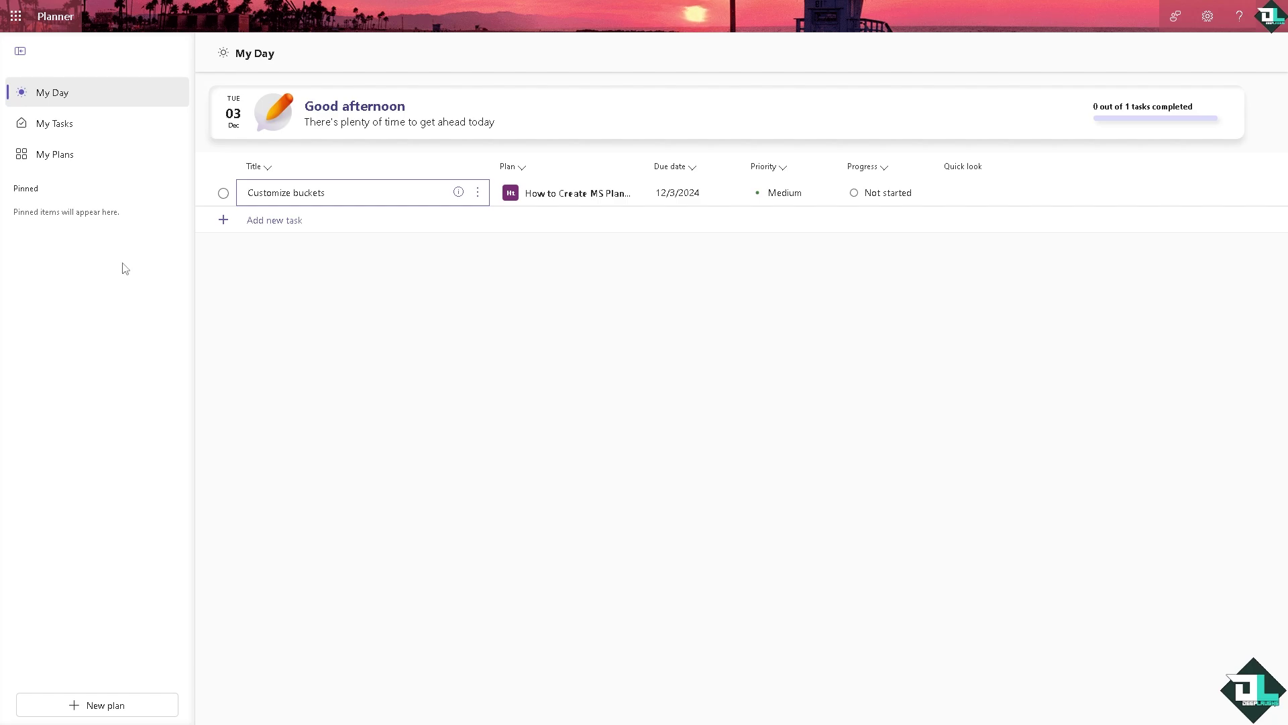
Step: Open the How to Link Microsoft Planner With Outlook plan and paste the title as a new task name
click(55, 167)
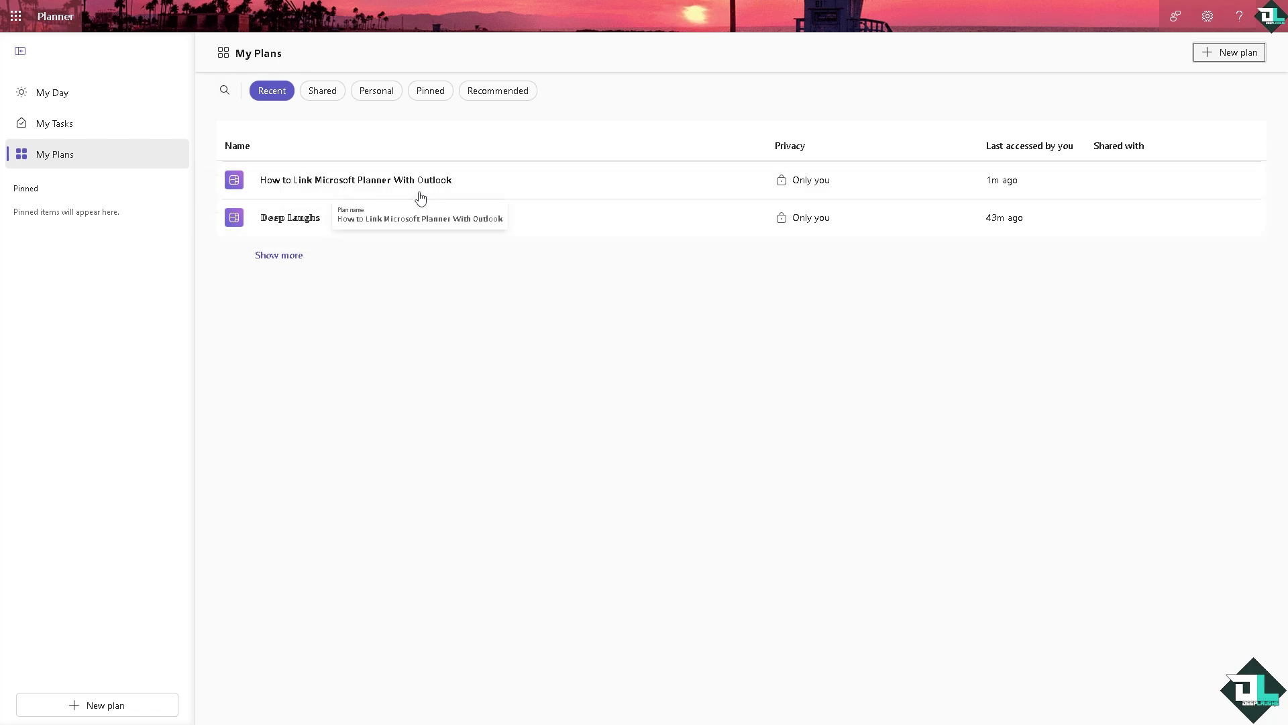
click(325, 183)
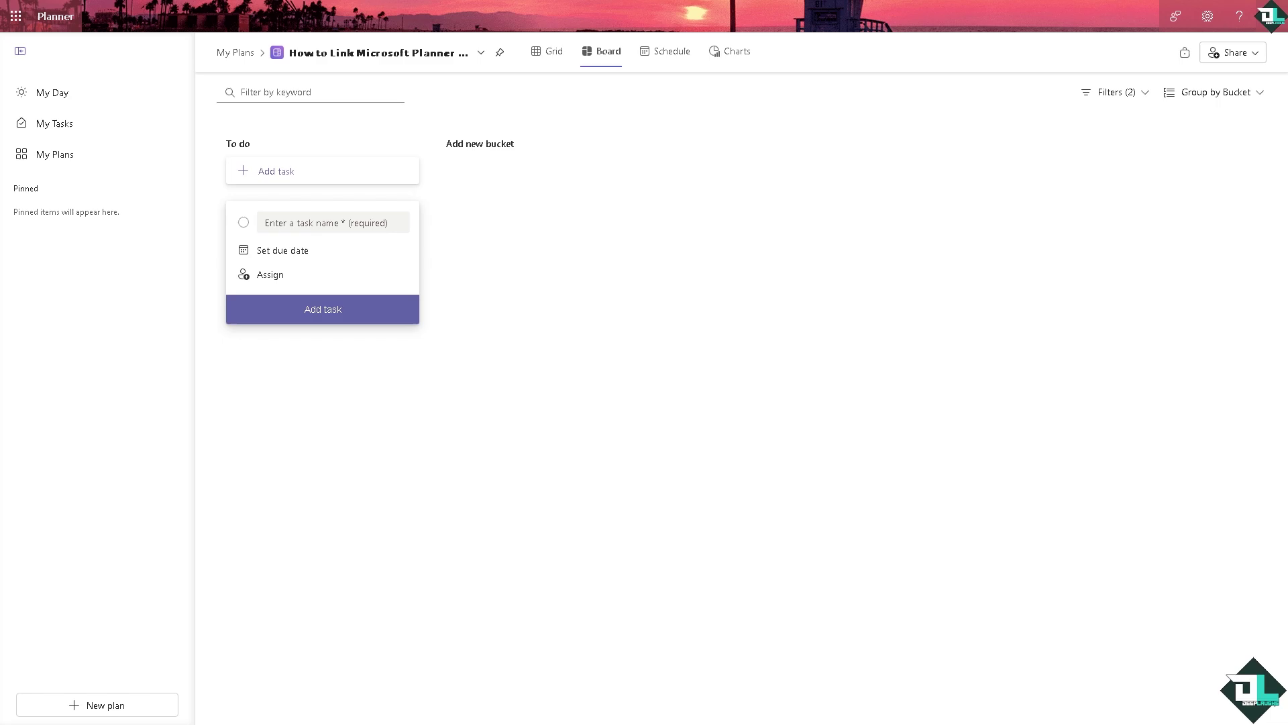
click(277, 187)
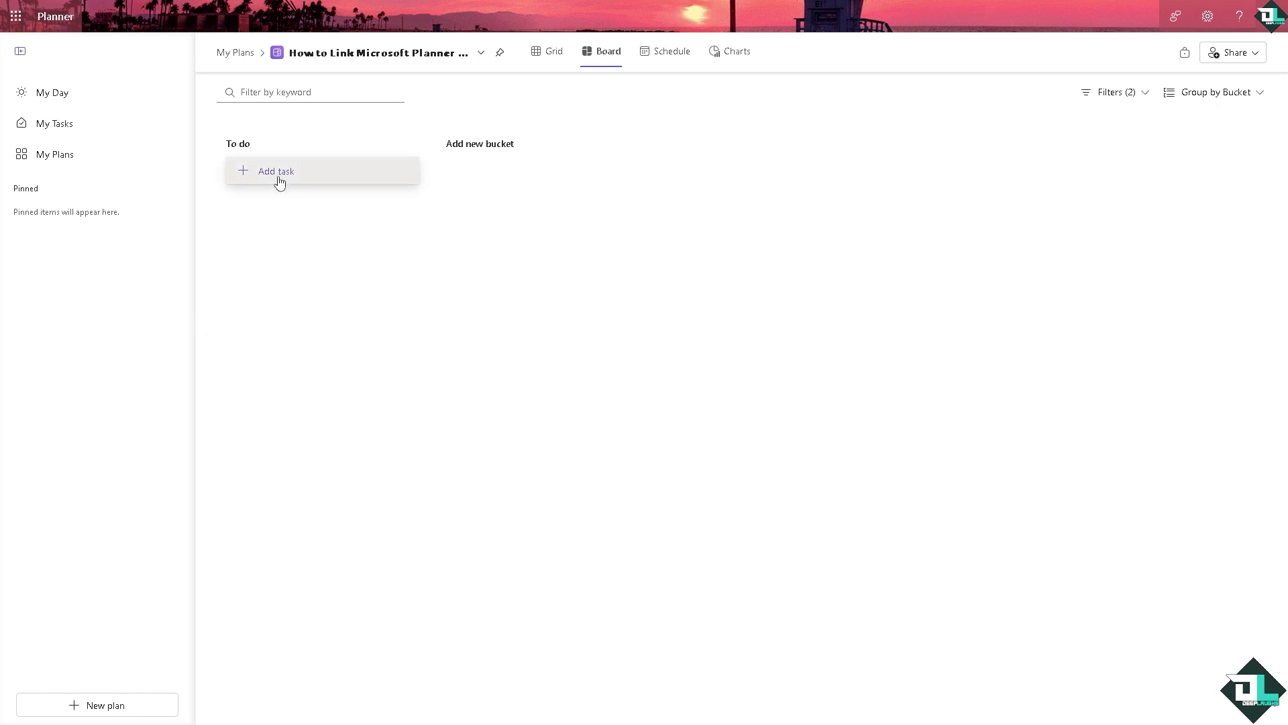
click(293, 177)
text(How to Link Microsoft Planner With Outlook)
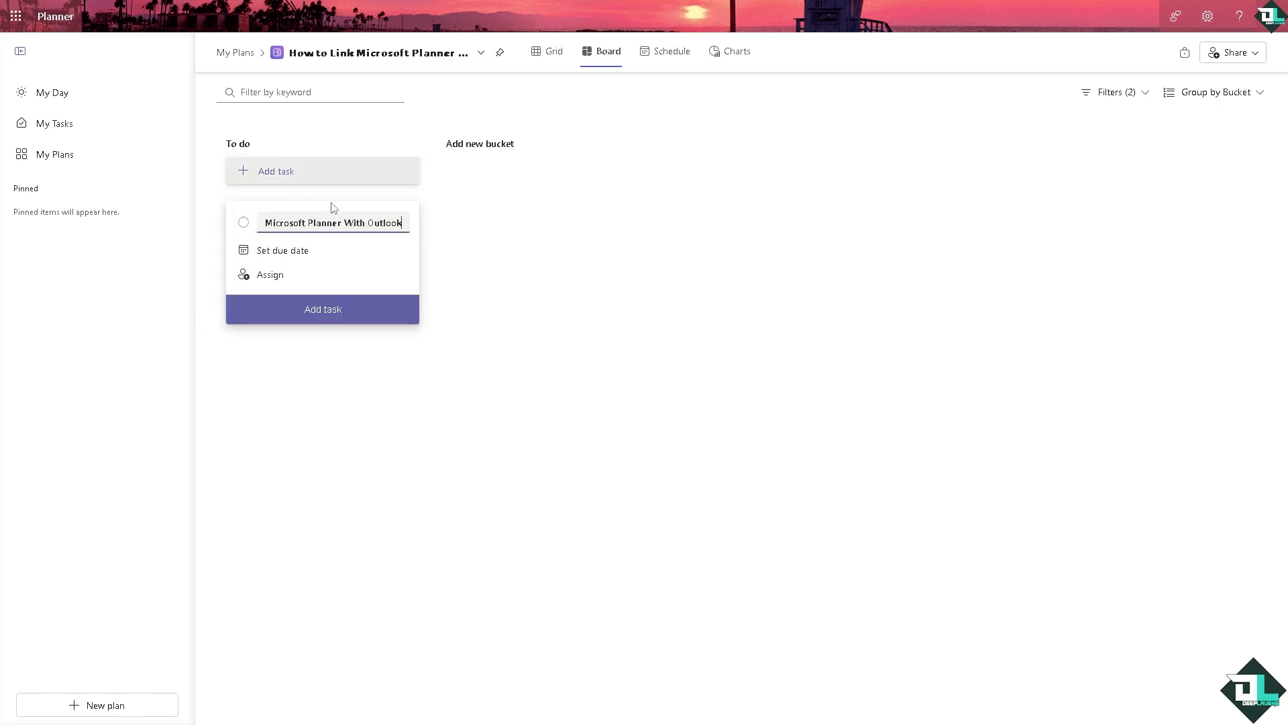
Step: Rename the To do bucket to the plan's title, How to Link Microsoft Planner With Outlook
click(245, 144)
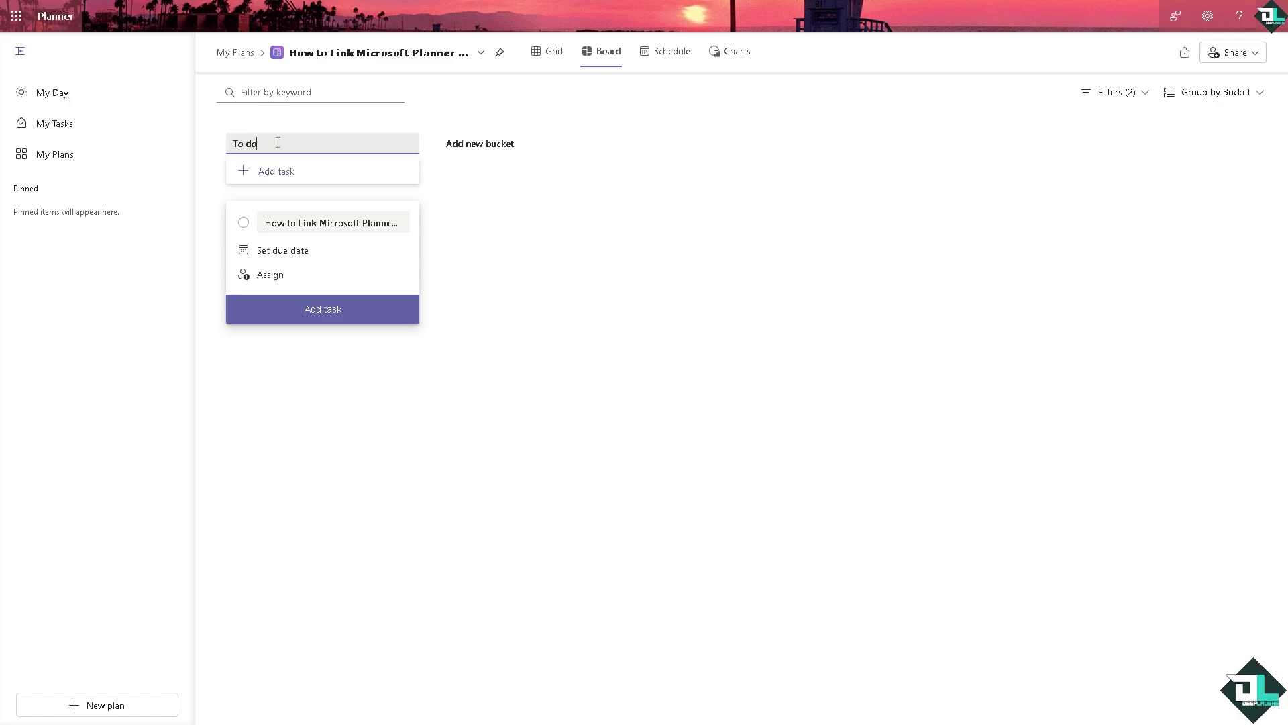
key(ctrl+a)
text(How to Link Microsoft Planner With Outlook)
key(Return)
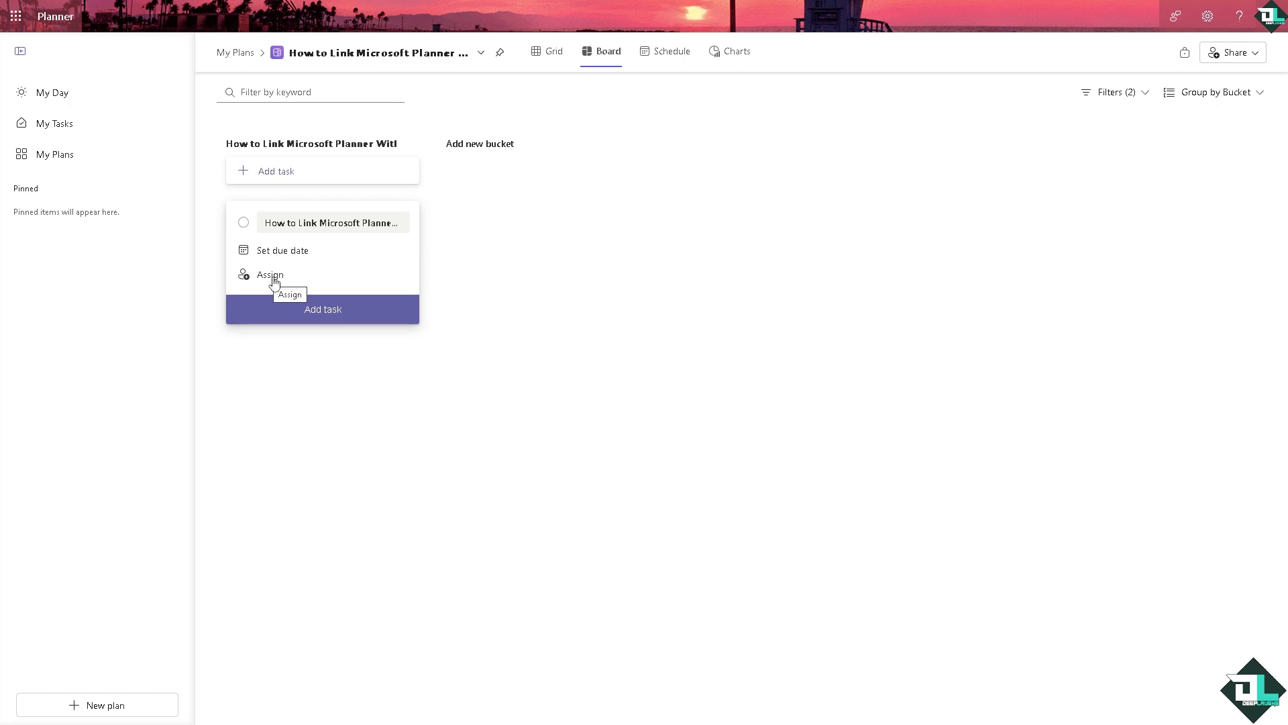
Step: Add the named task to the bucket and open its full details
click(383, 315)
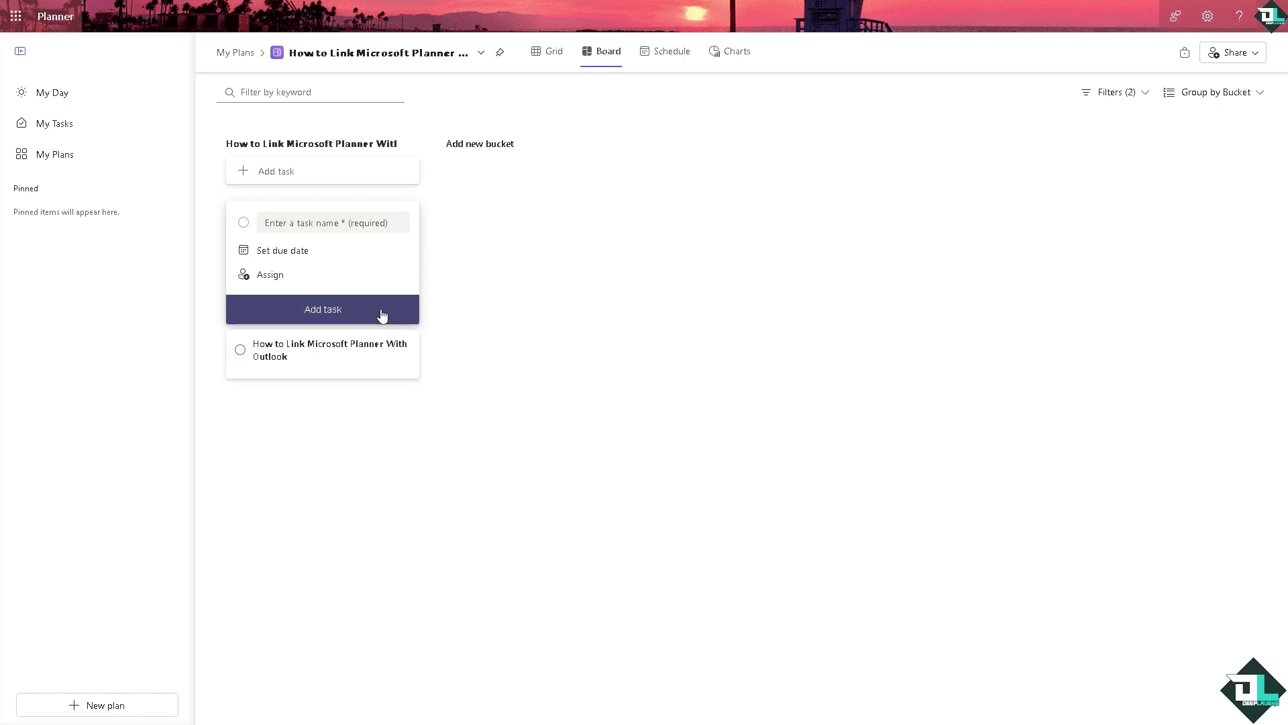
click(578, 313)
click(408, 218)
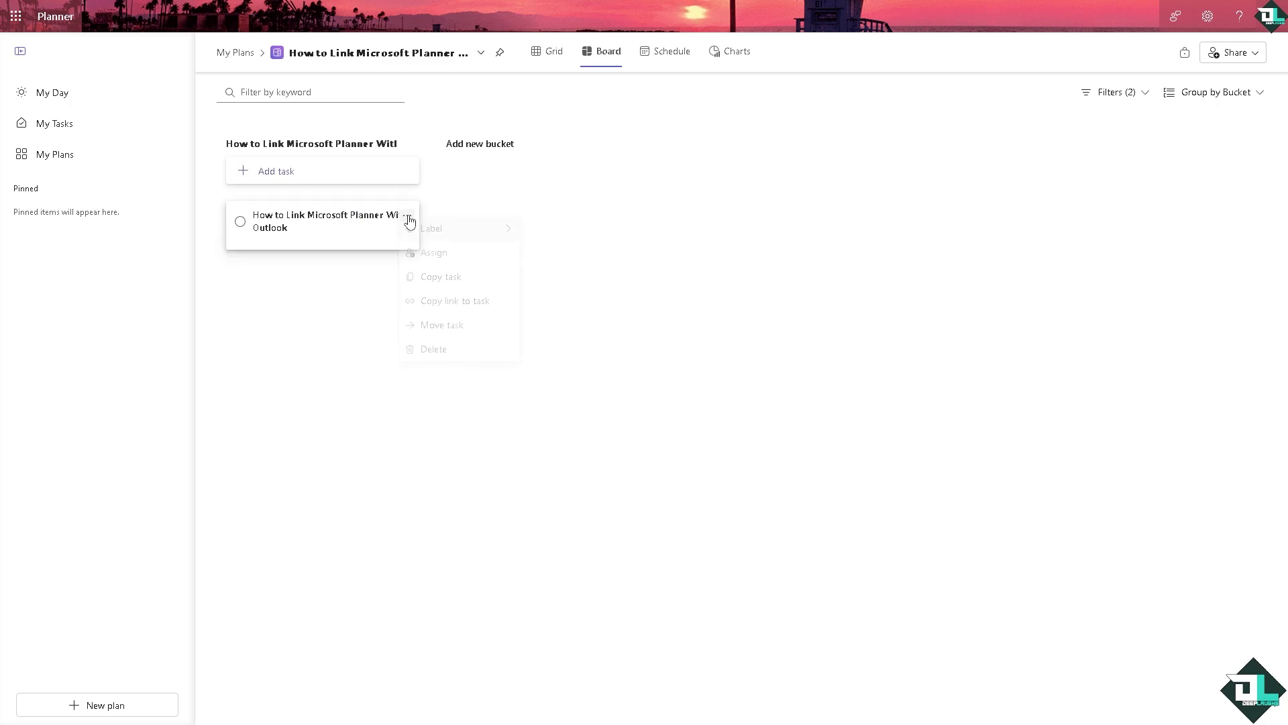
click(304, 224)
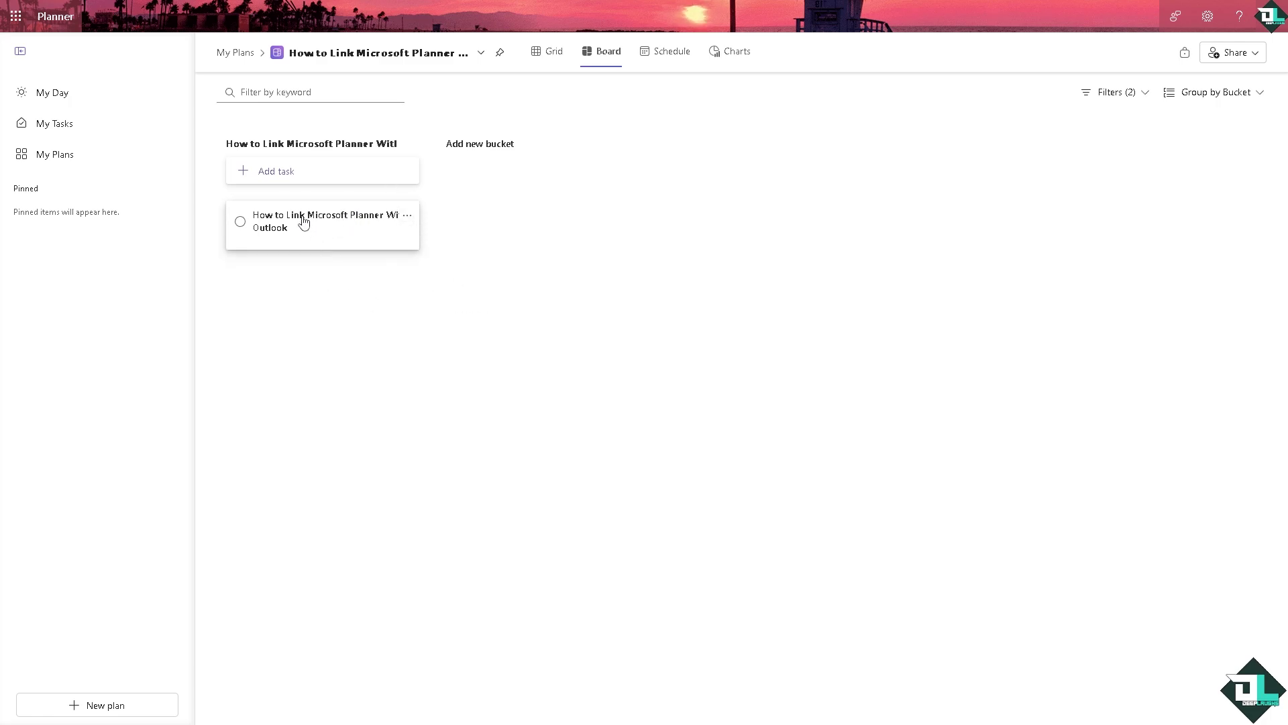
Step: Paste the task title into Notes and as a checklist item shown on the card
click(569, 391)
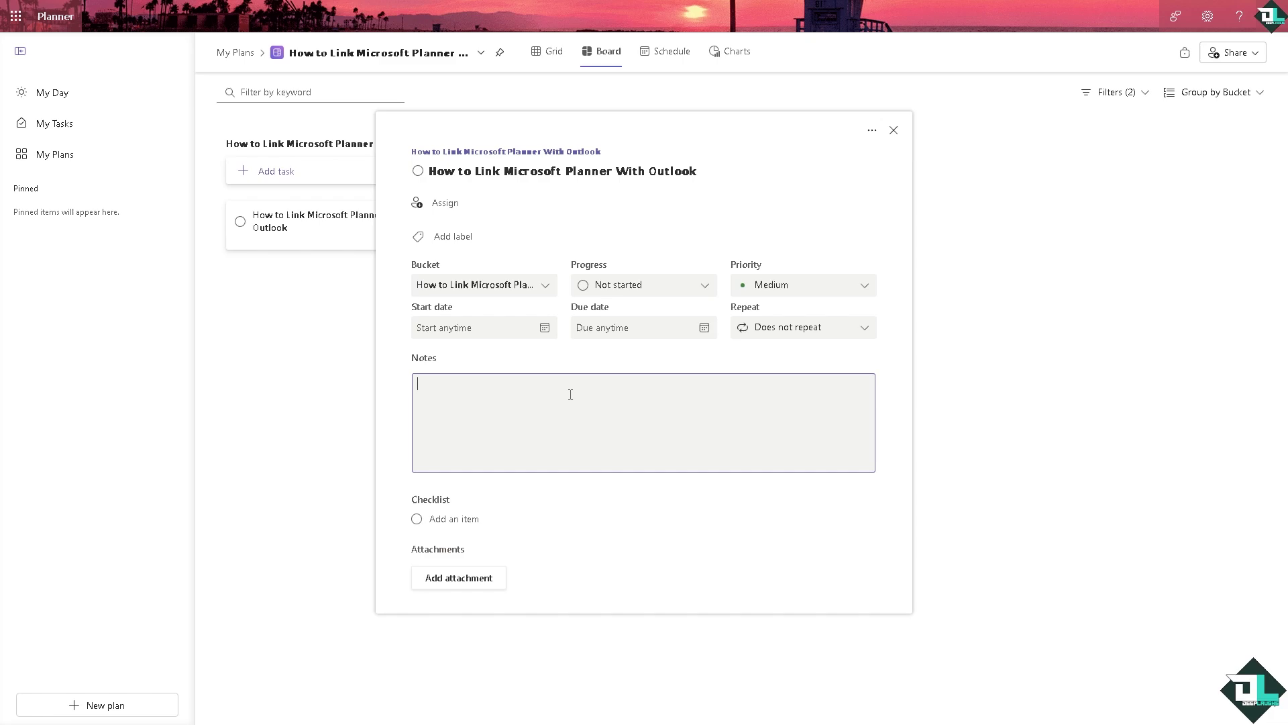
text(How to Link Microsoft Planner With Outlook)
click(456, 517)
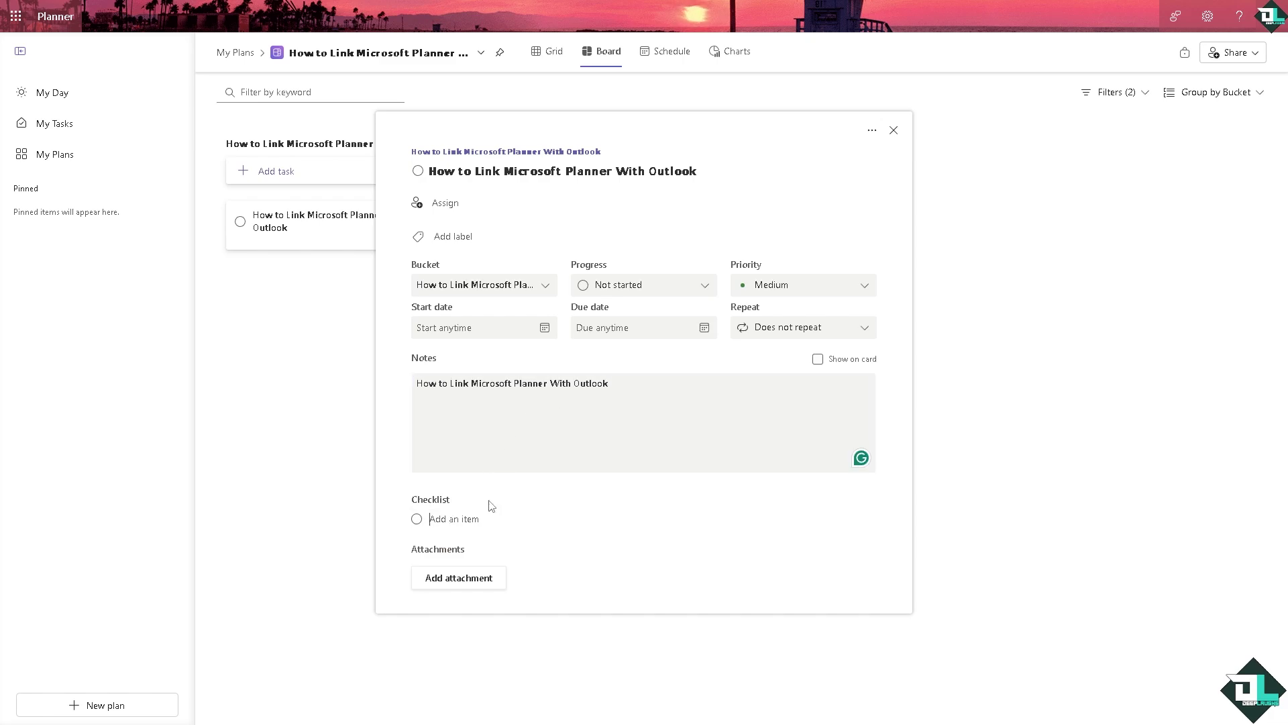
text(How to Link Microsoft Planner With Outlook)
click(819, 364)
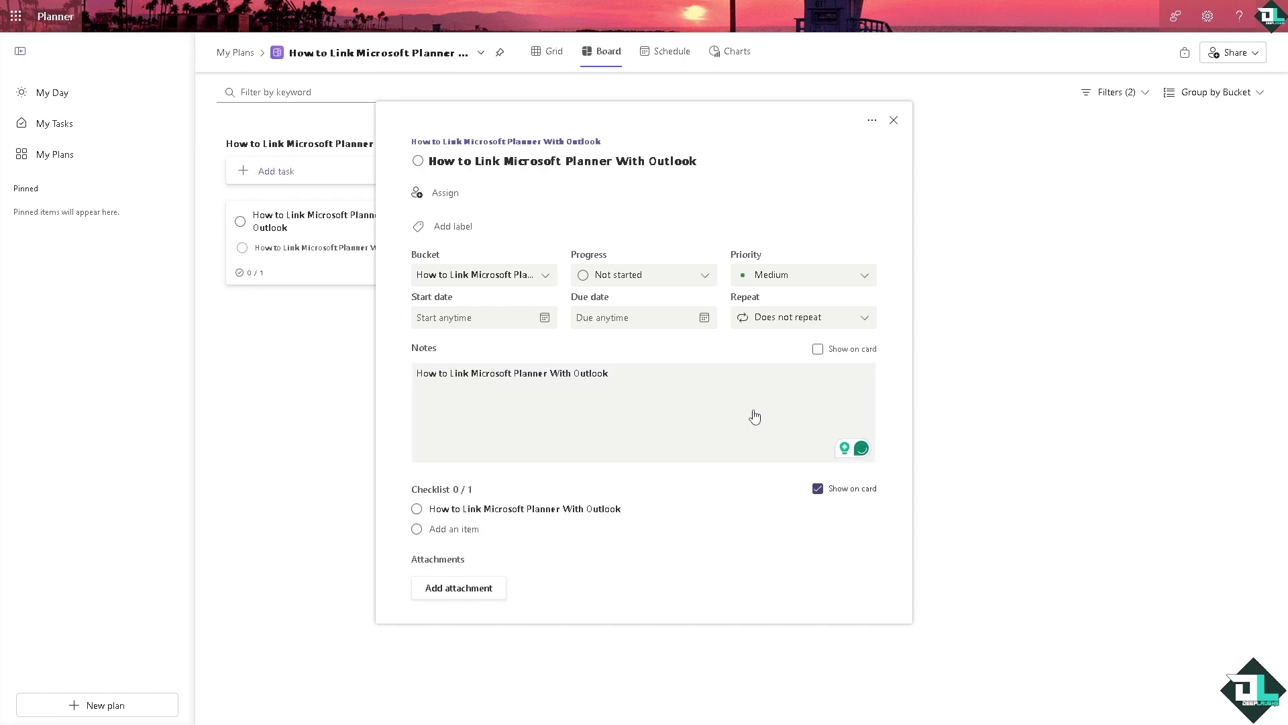
Step: Set the task's priority to Urgent and its progress to In progress
click(790, 281)
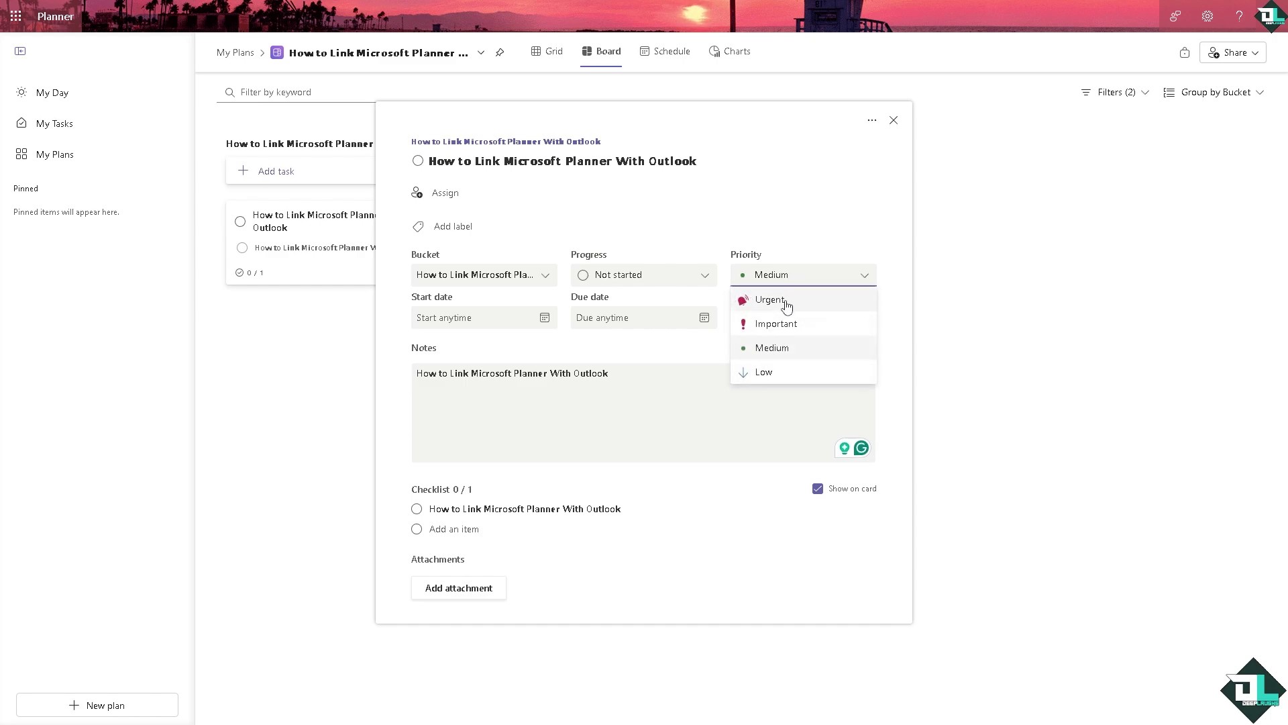
click(789, 299)
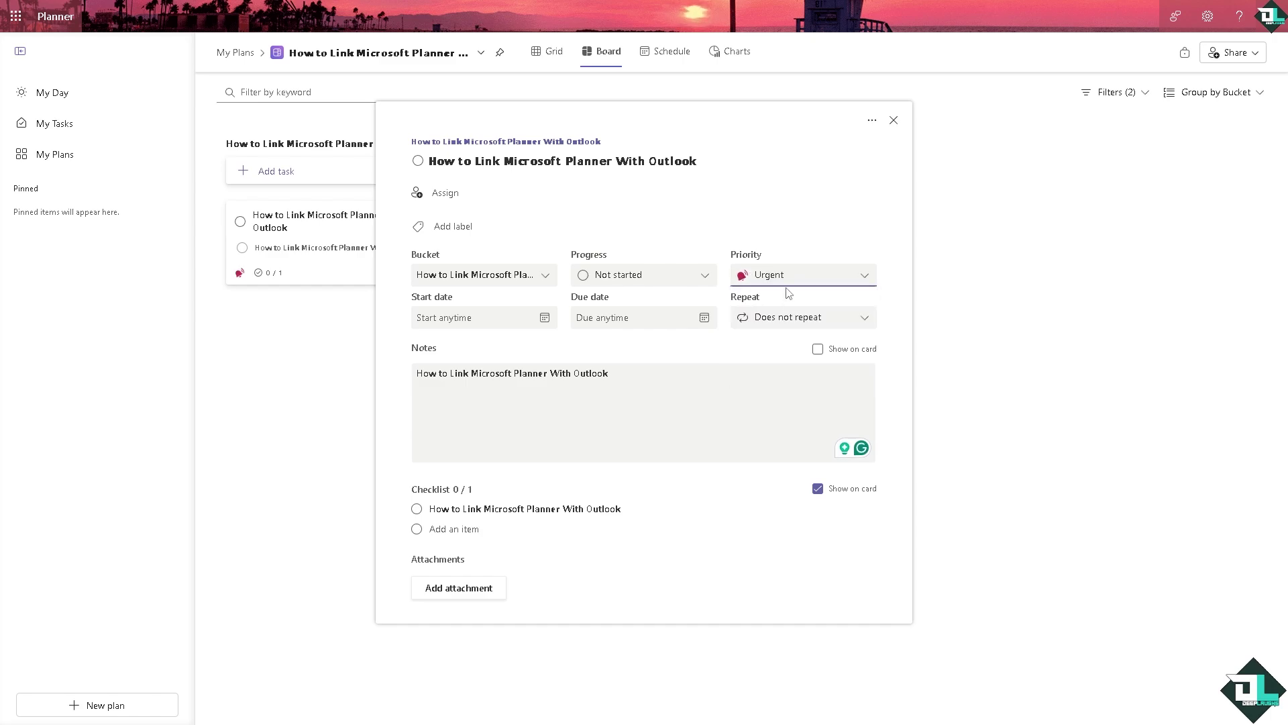
click(706, 276)
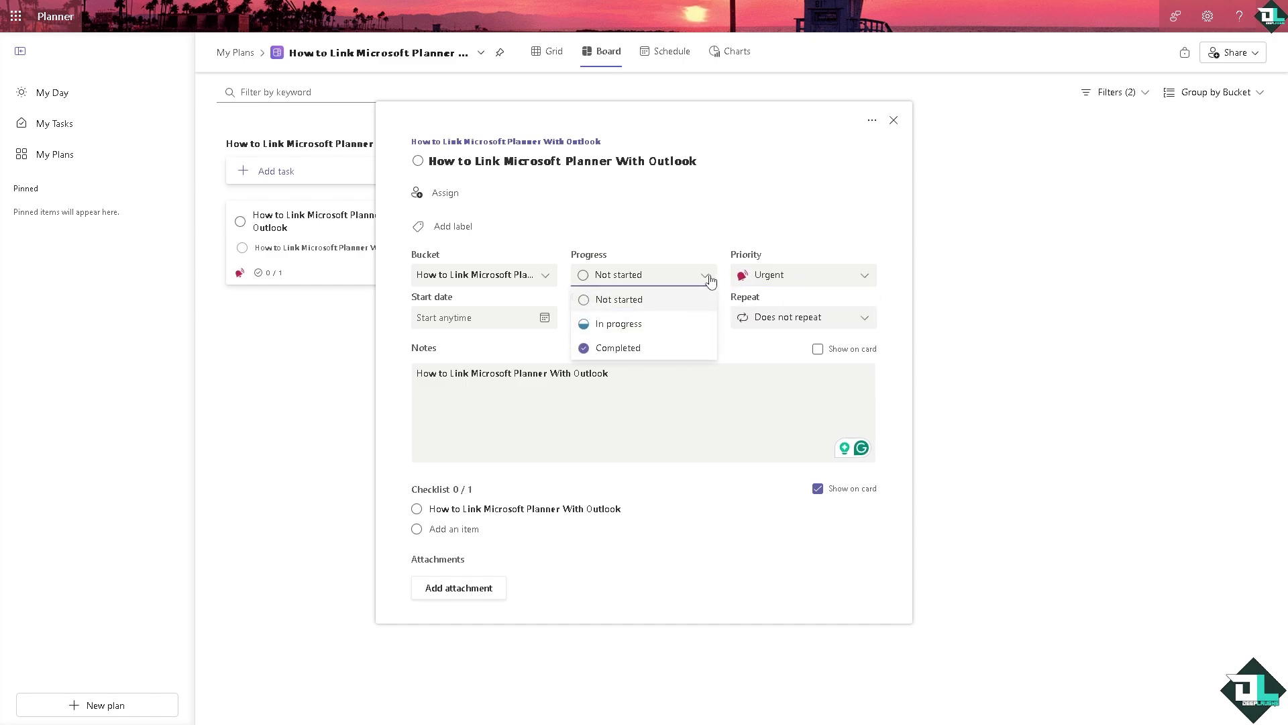
click(628, 327)
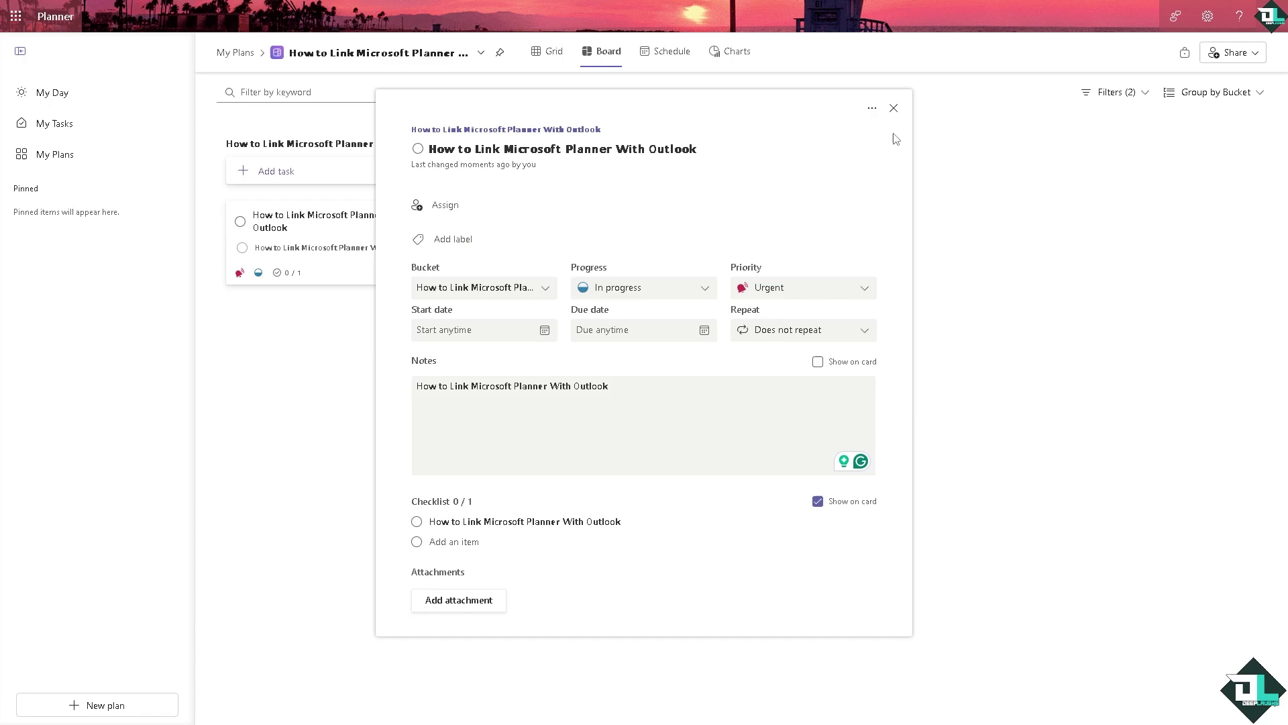
Step: Switch the plan to Grid view and add the Cranberry label to the task
click(894, 108)
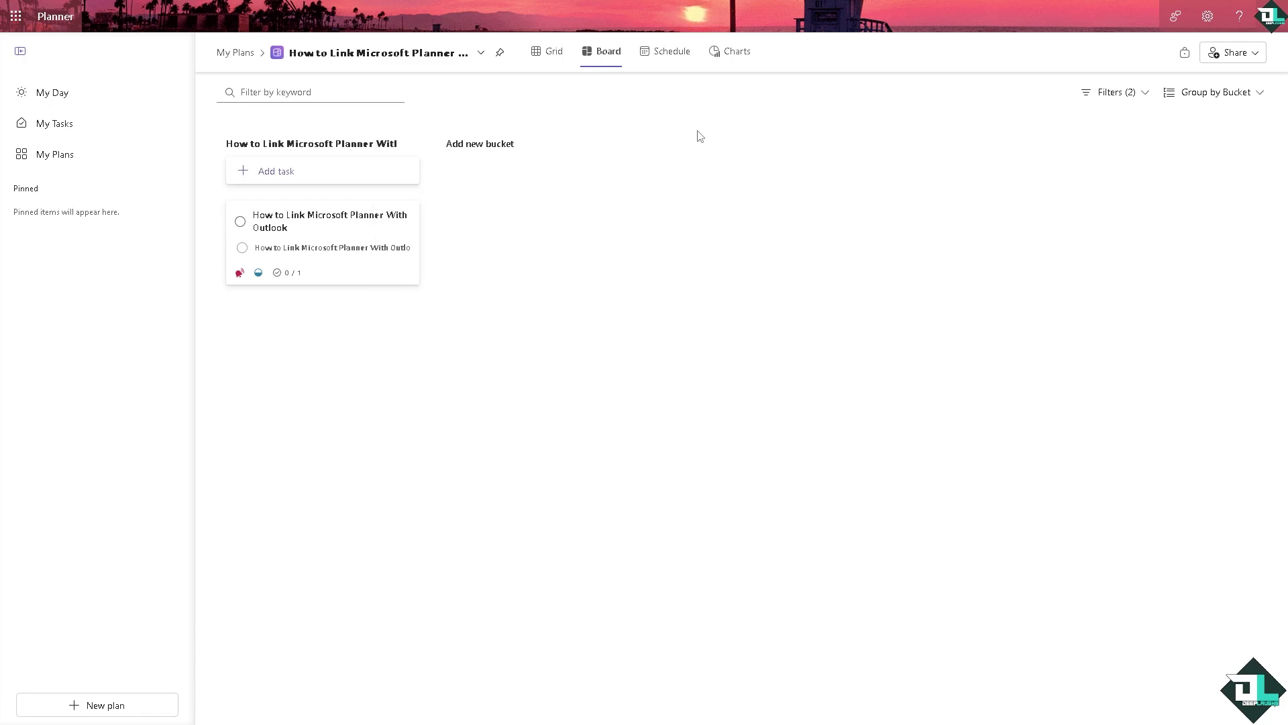
click(552, 57)
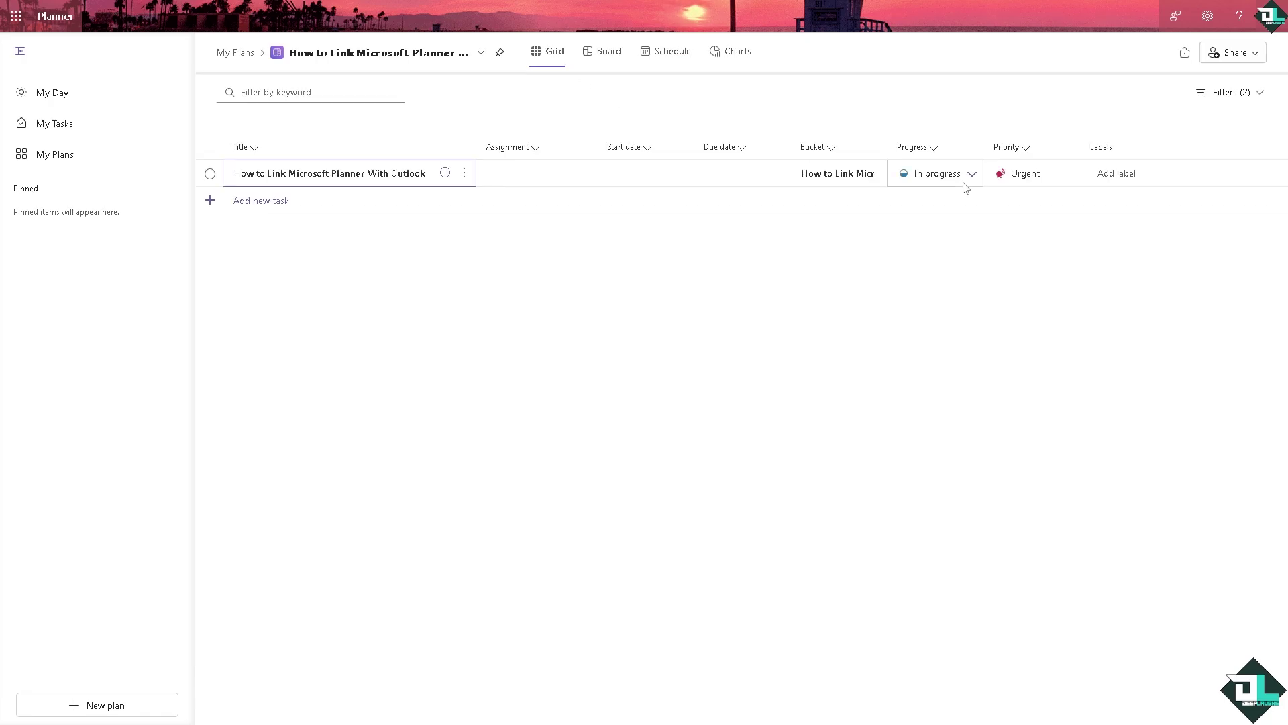
click(1129, 179)
click(1099, 179)
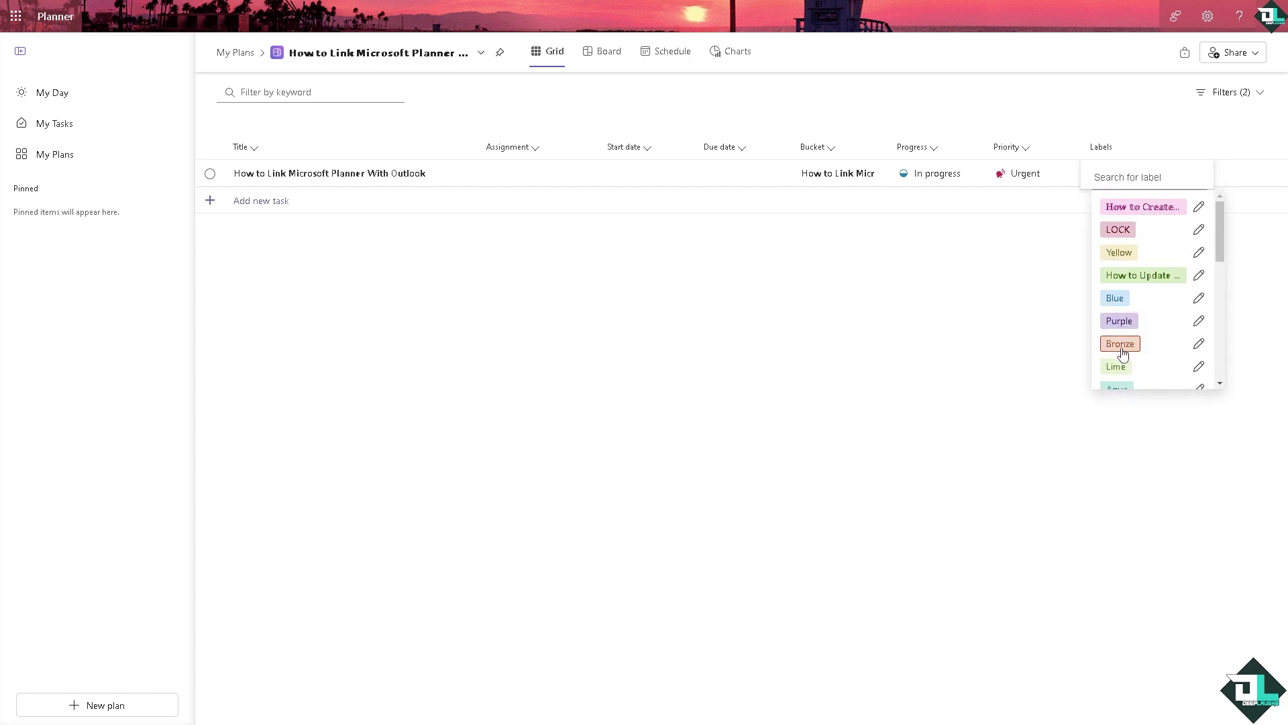
scroll(1121, 352, down, 1)
scroll(1123, 357, down, 1)
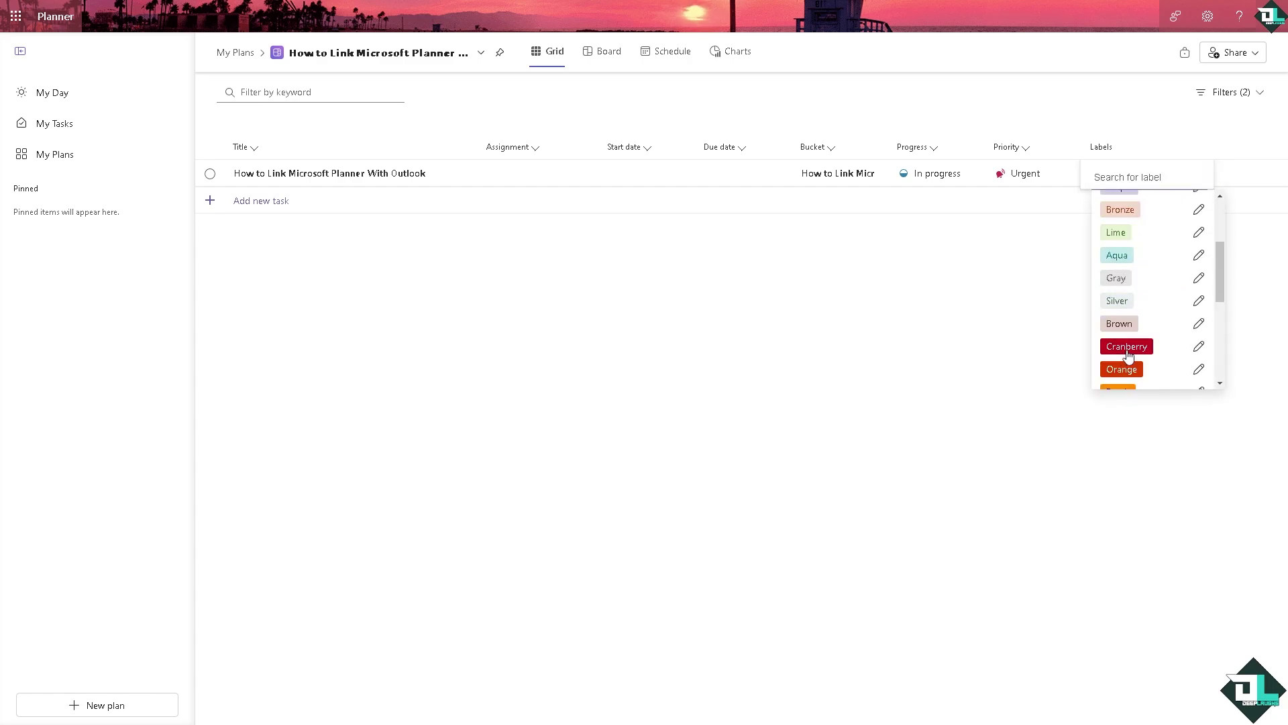
click(1134, 346)
Step: Rename the task's Cranberry label to LINK
click(1133, 176)
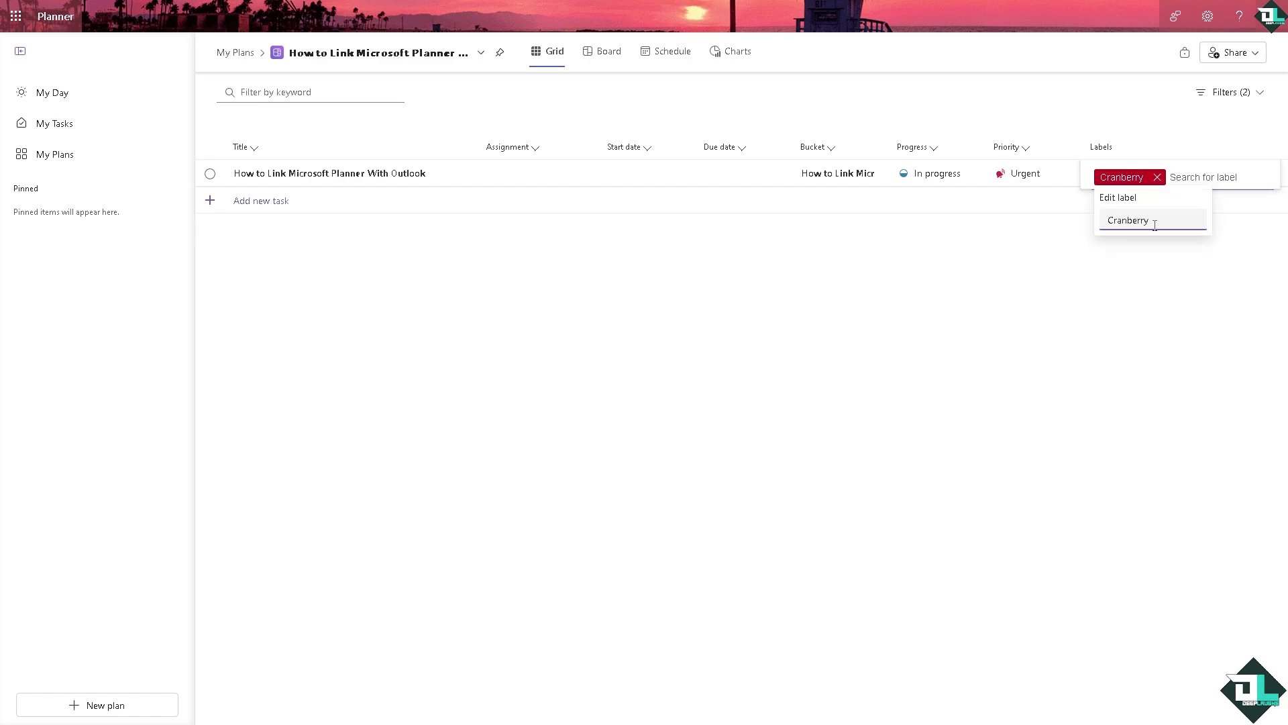
drag(1149, 218, 1088, 222)
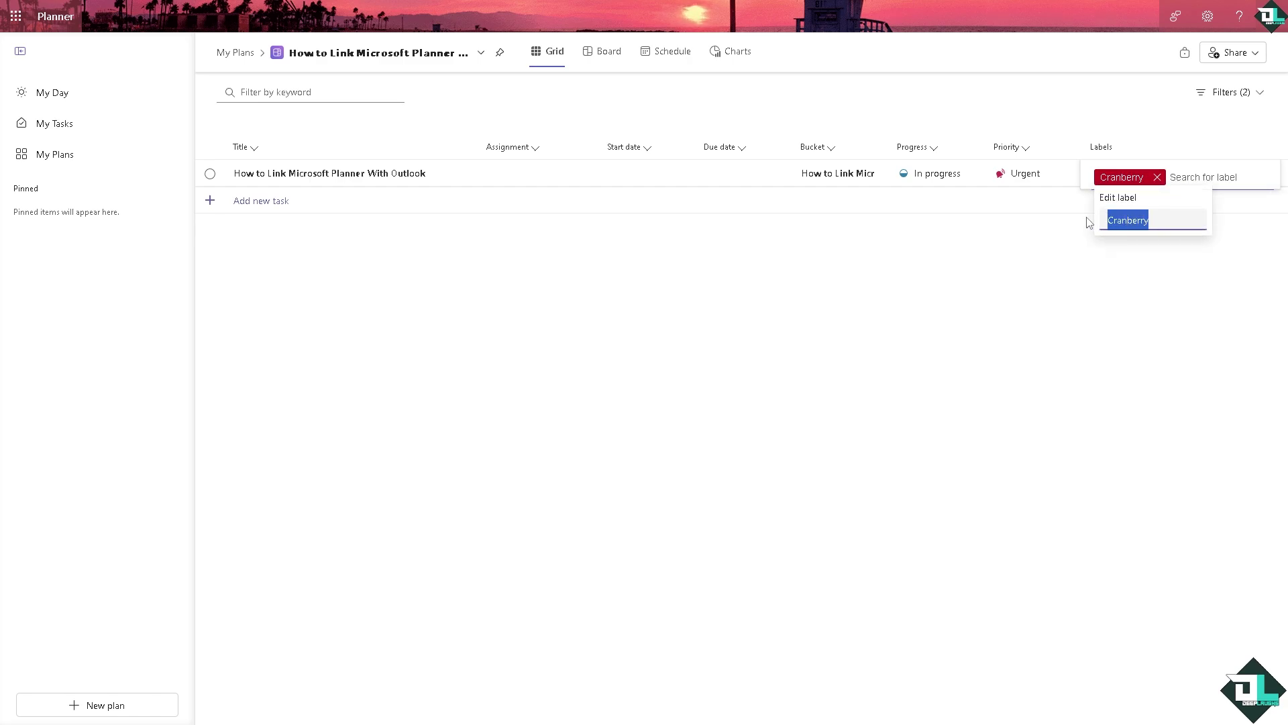
text(LINK)
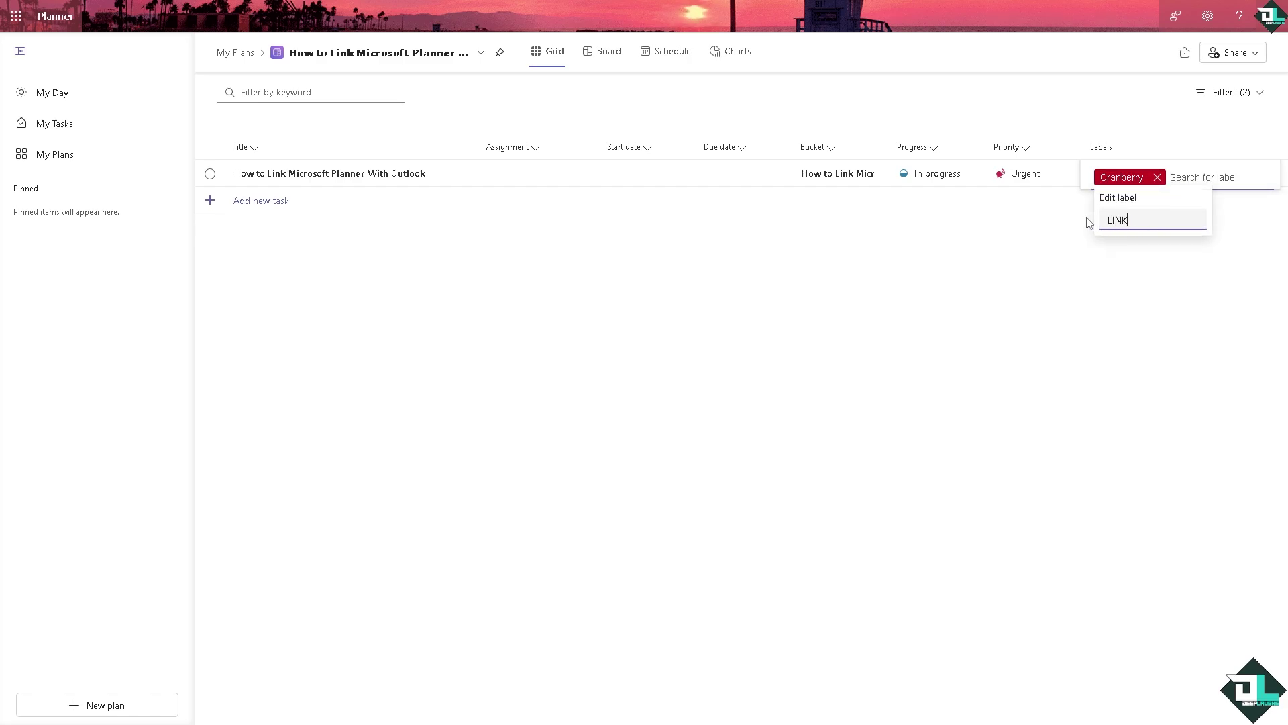
key(Return)
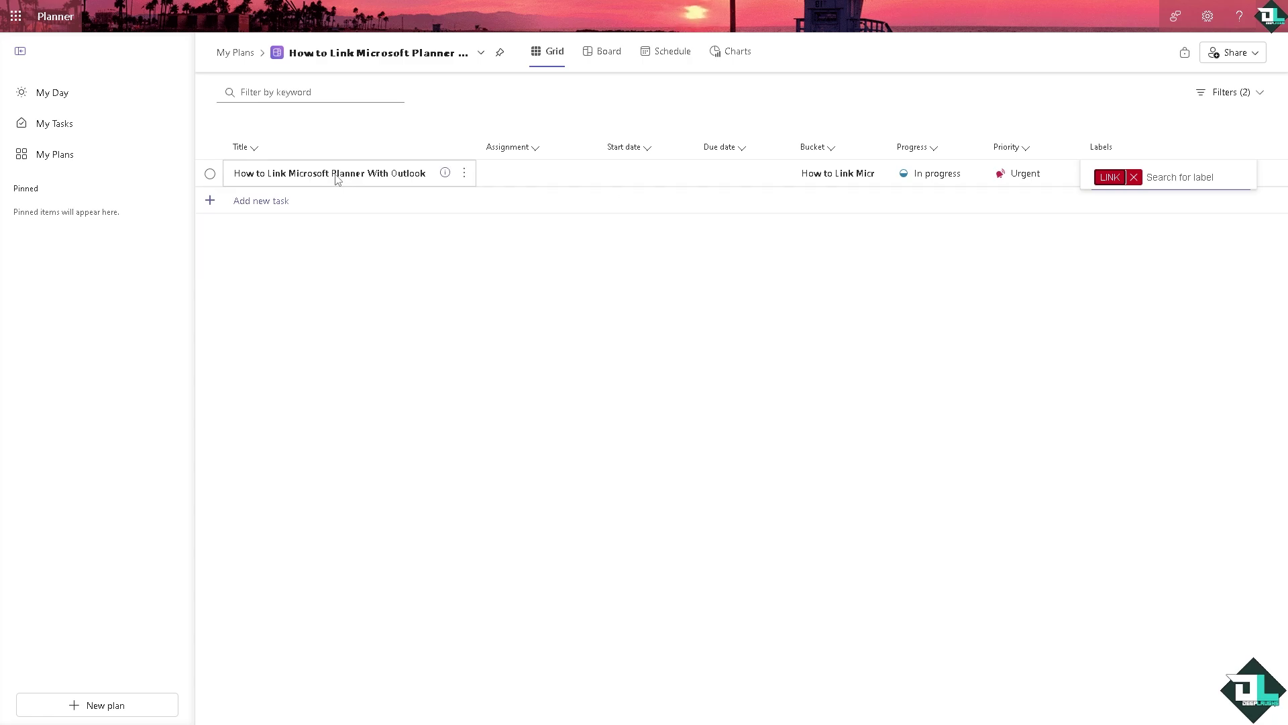
Step: Use Copy link to task from the task's details dialog, then close the dialog
click(464, 173)
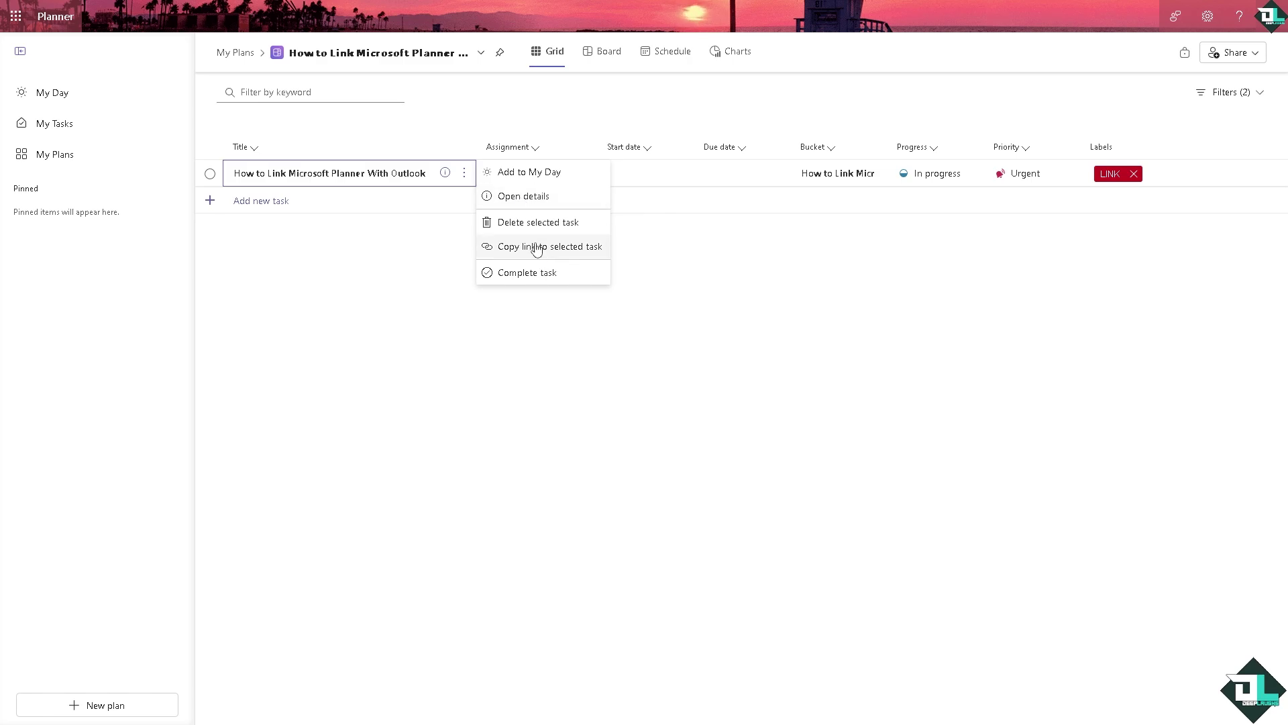
click(514, 196)
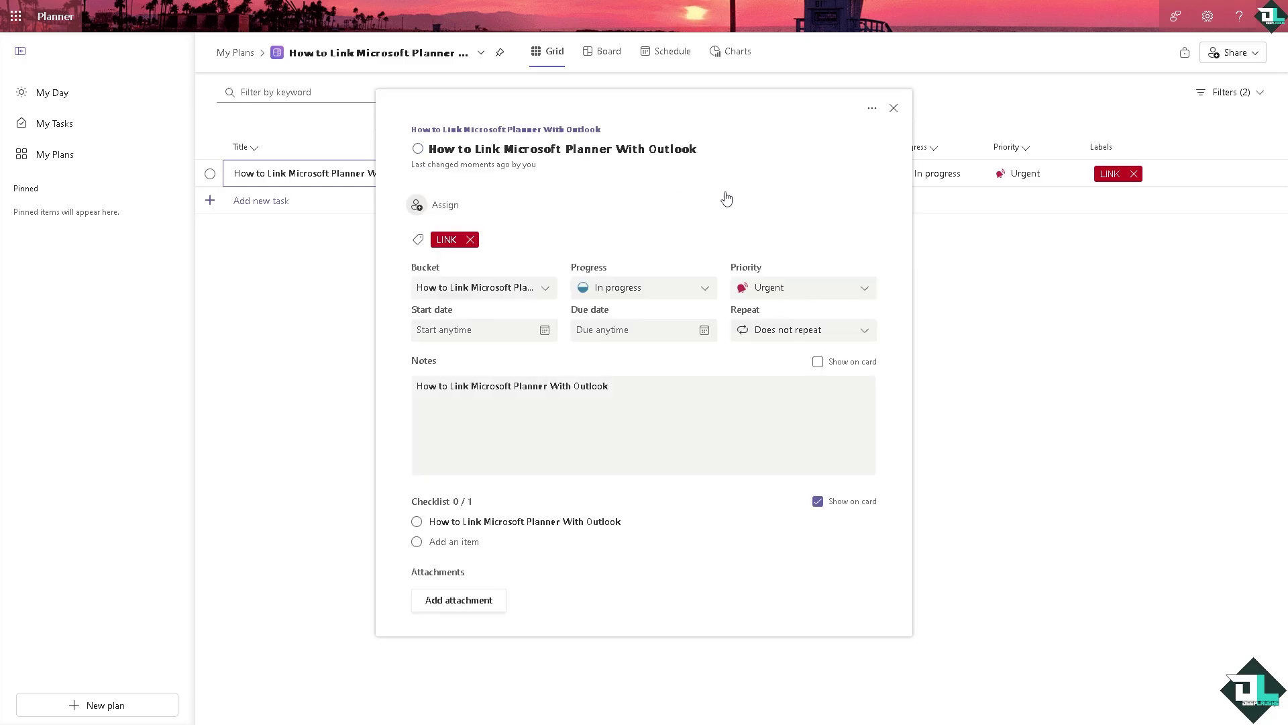
click(871, 109)
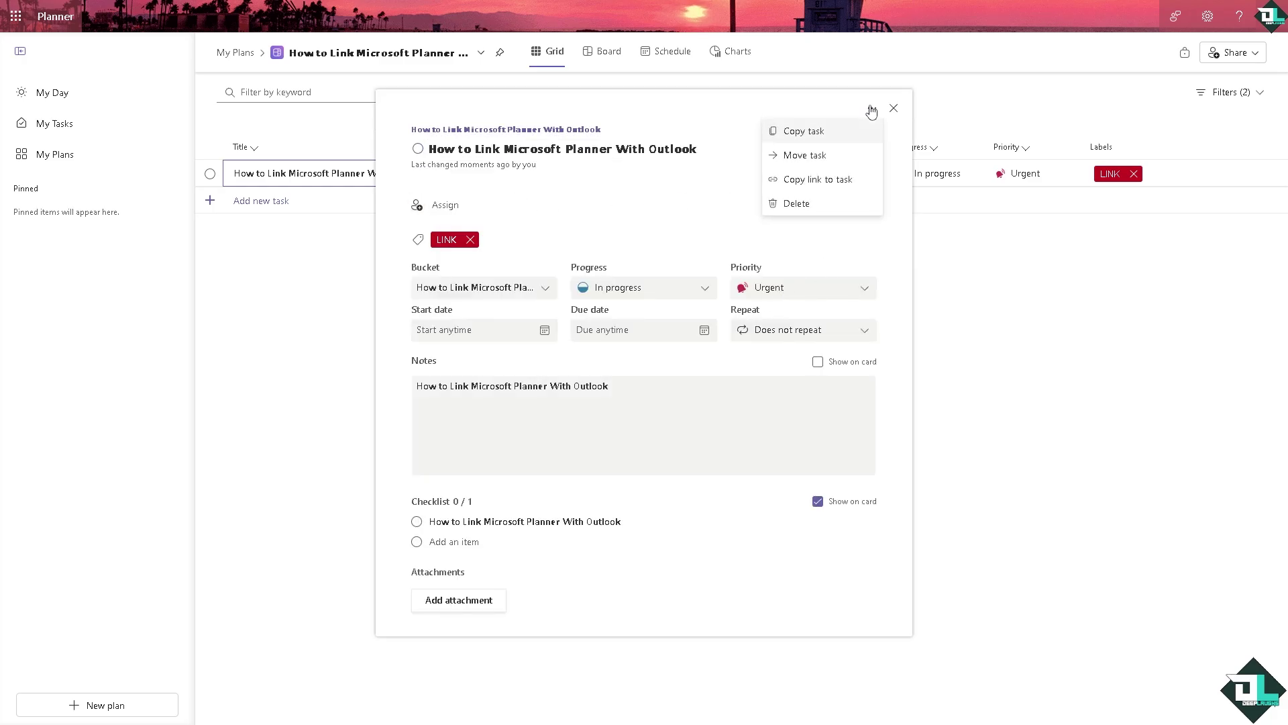
click(812, 180)
click(300, 295)
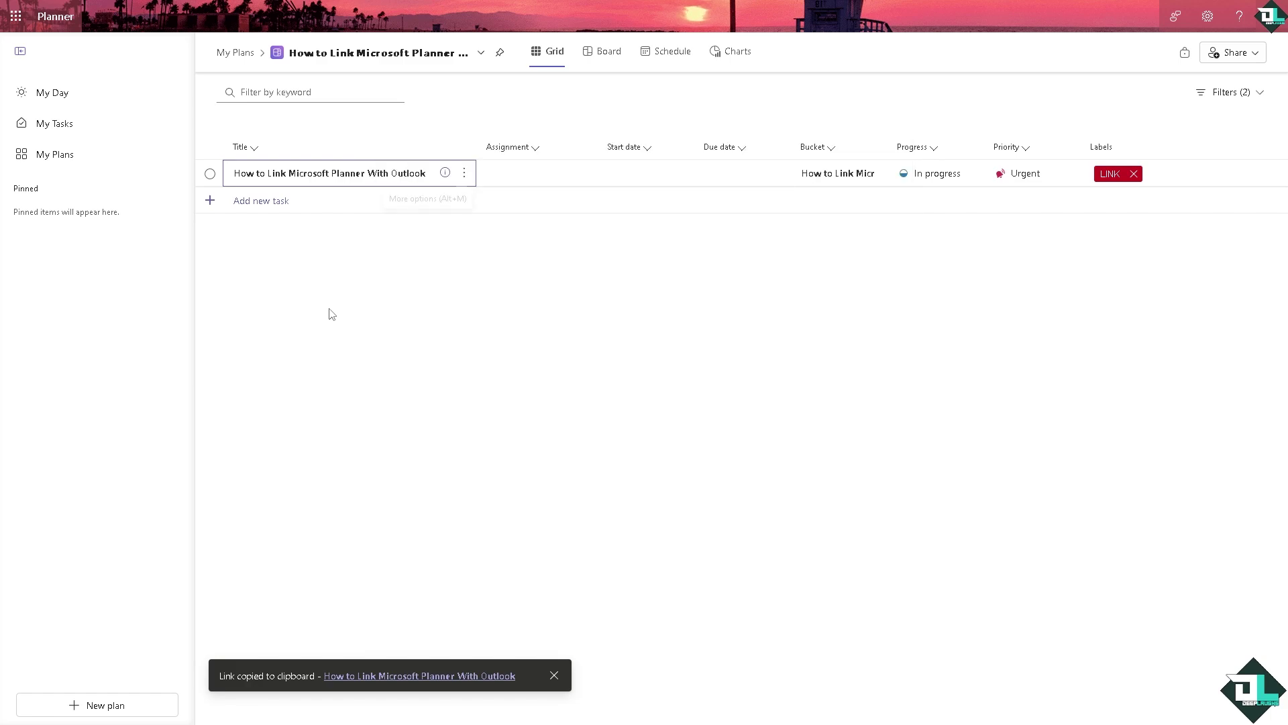
Step: Switch from Planner to the Outlook Inbox via the Microsoft 365 app launcher
click(16, 16)
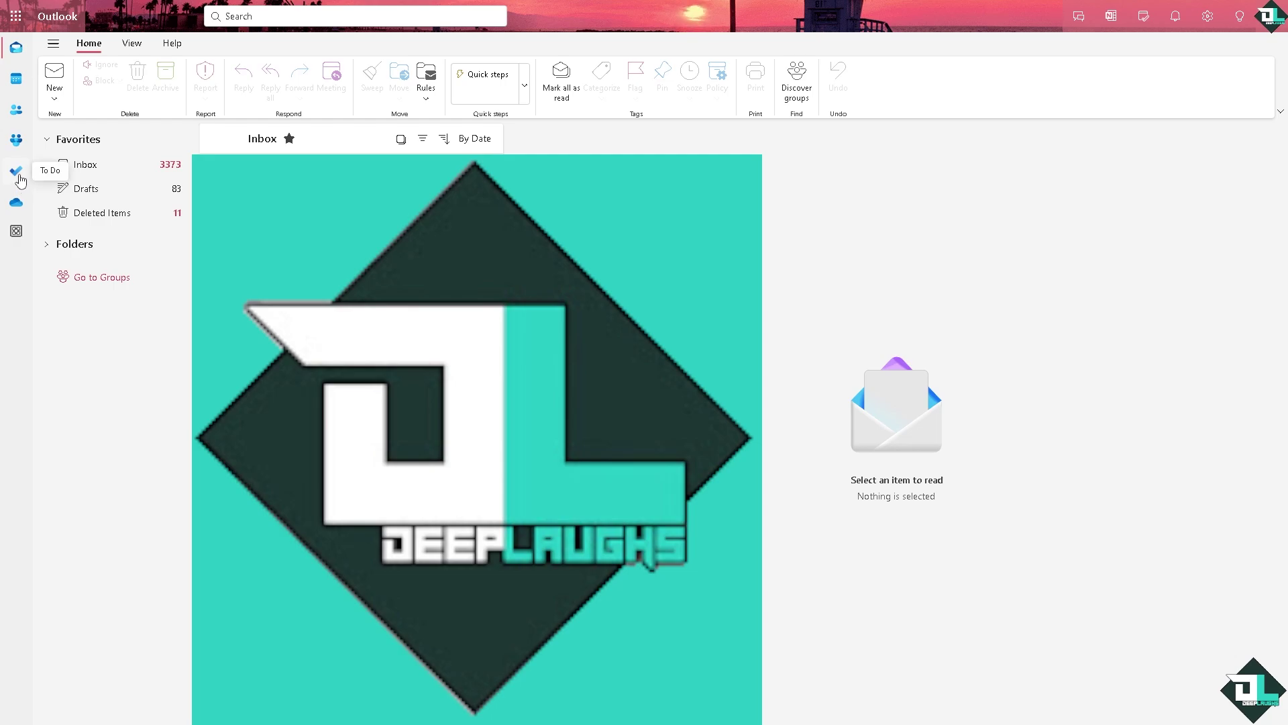
Step: In the To Do Tasks list, start a new task titled with the pasted Planner task link
click(18, 177)
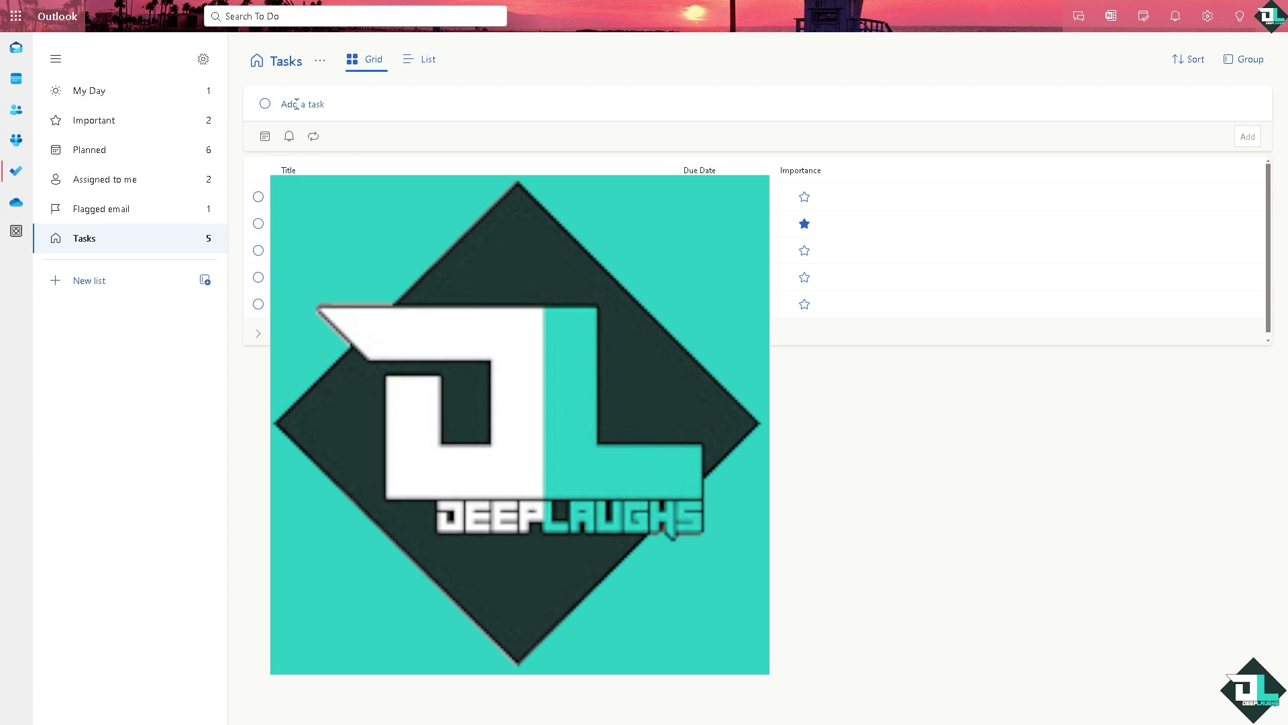
click(320, 62)
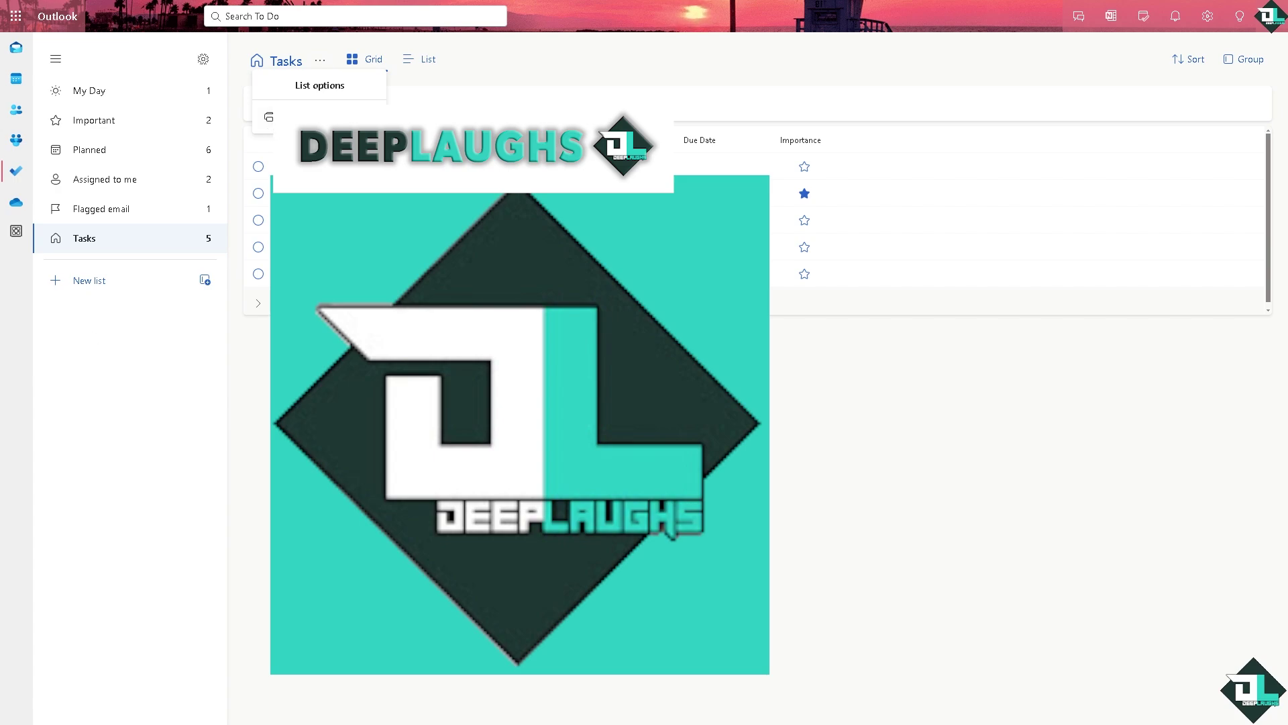
key(Escape)
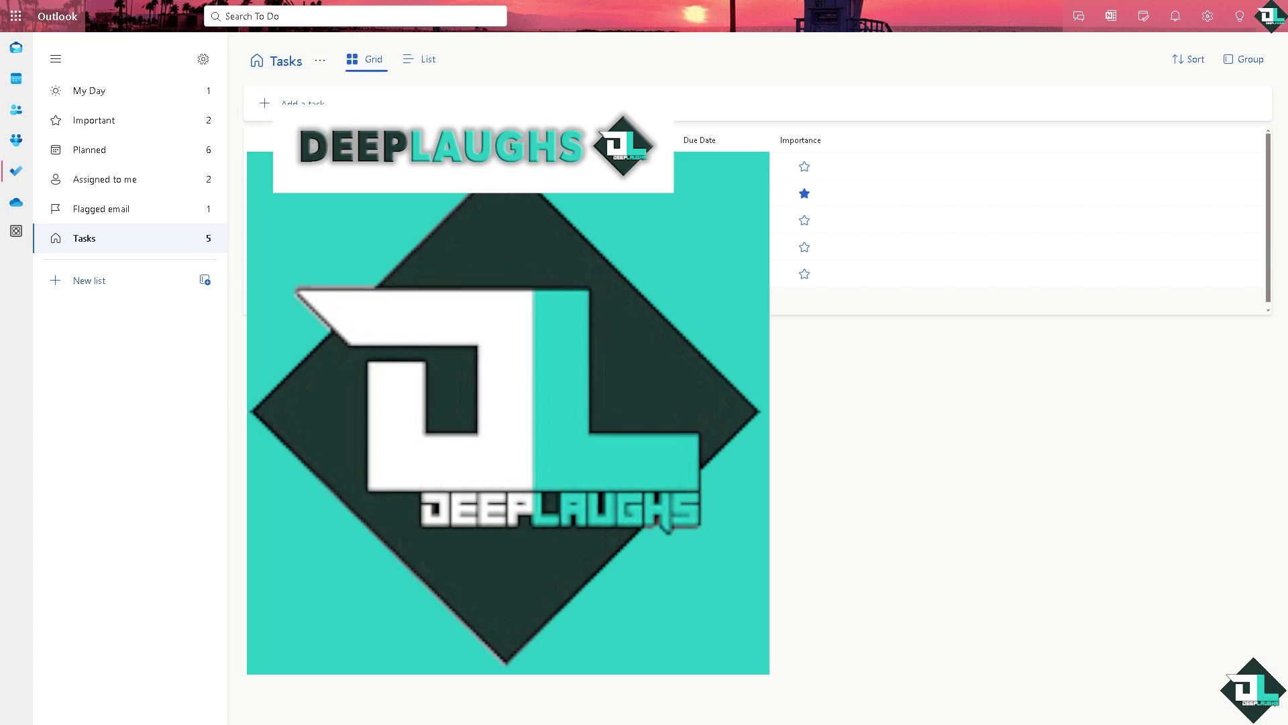
click(303, 100)
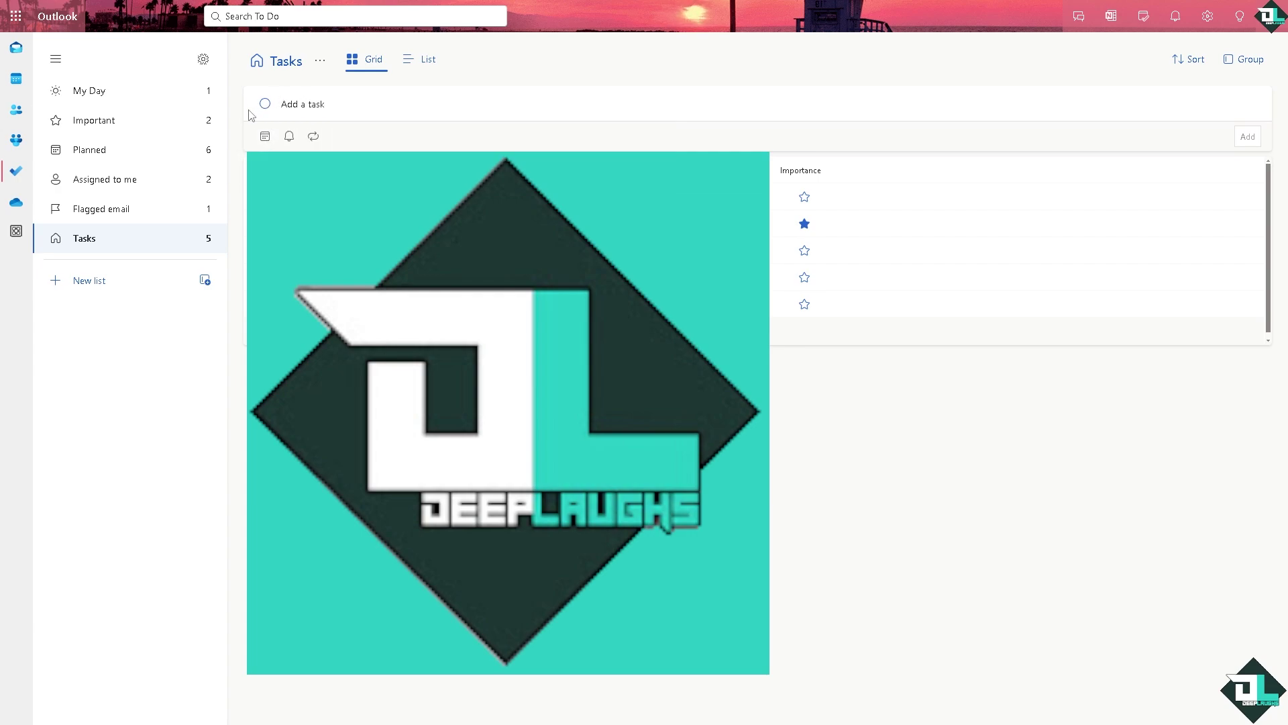
key(ctrl+v)
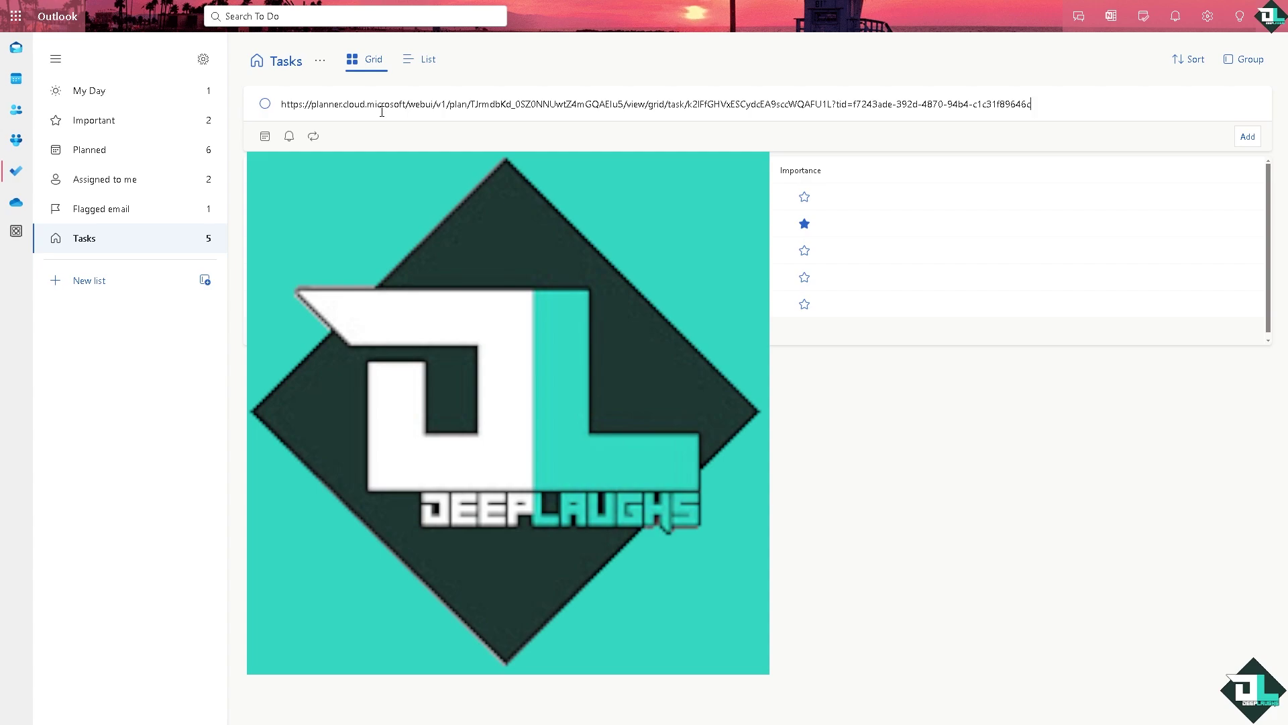